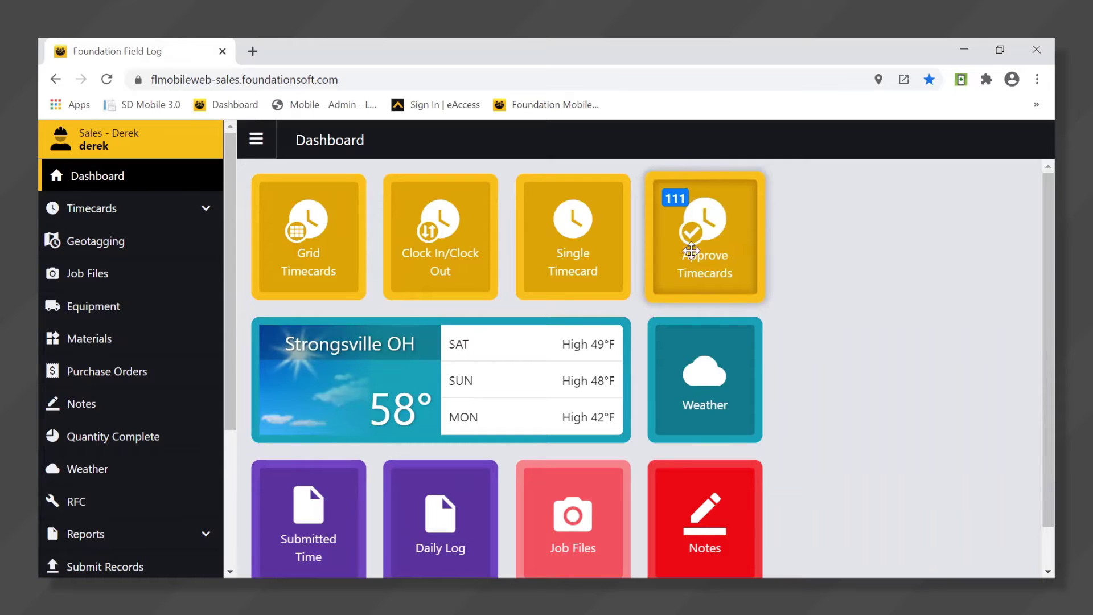
# - Browse the Equipment, Materials, Purchase Orders, Quantity Complete and RFC entry pages, then return to the dashboard
pyautogui.click(140, 314)
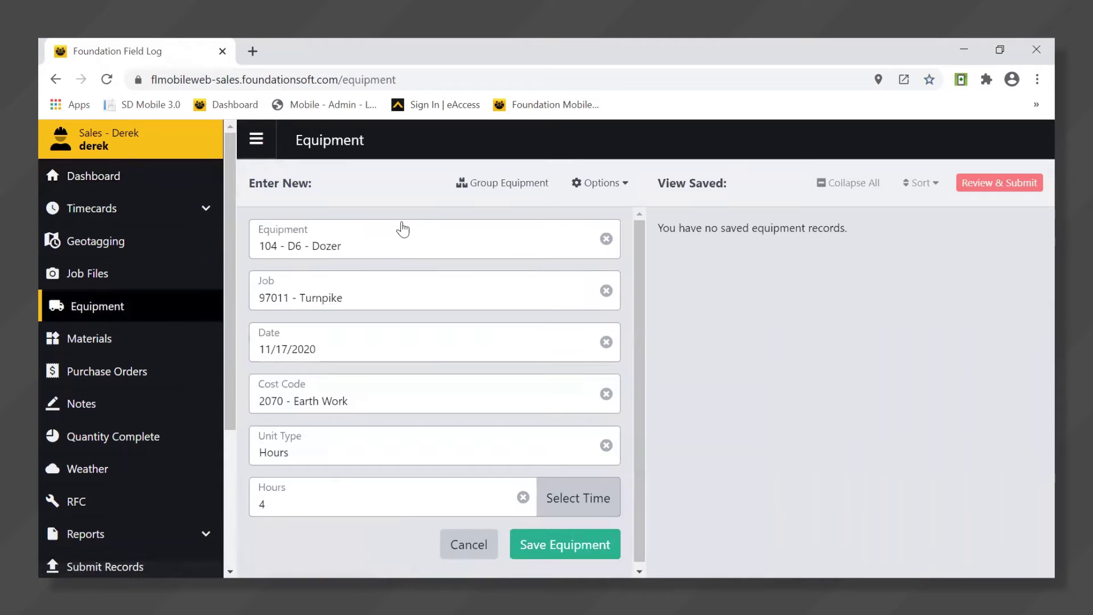
pyautogui.click(125, 340)
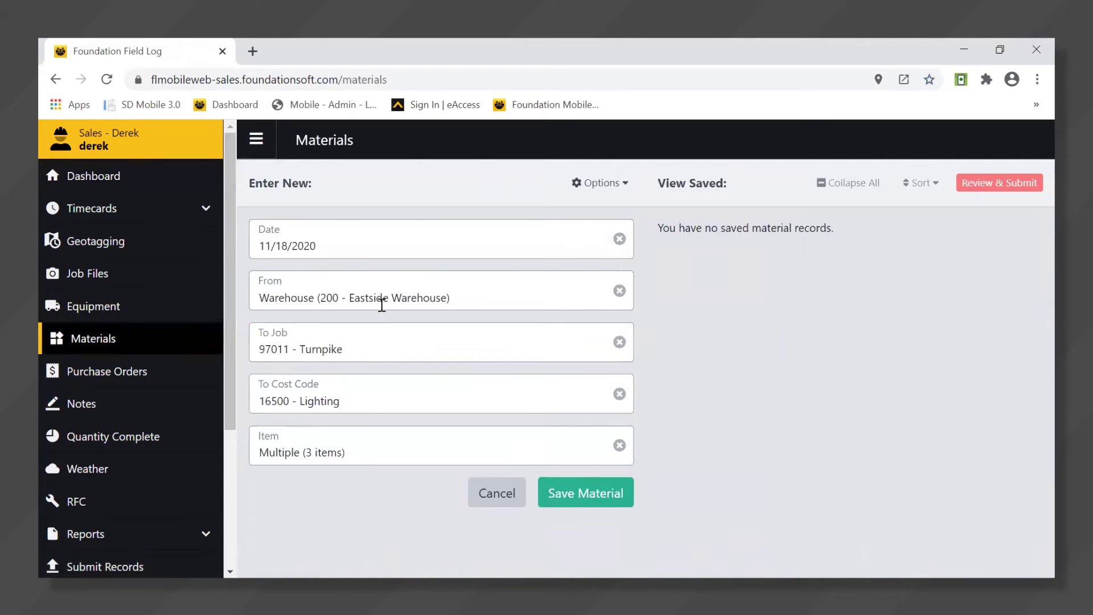
pyautogui.click(119, 377)
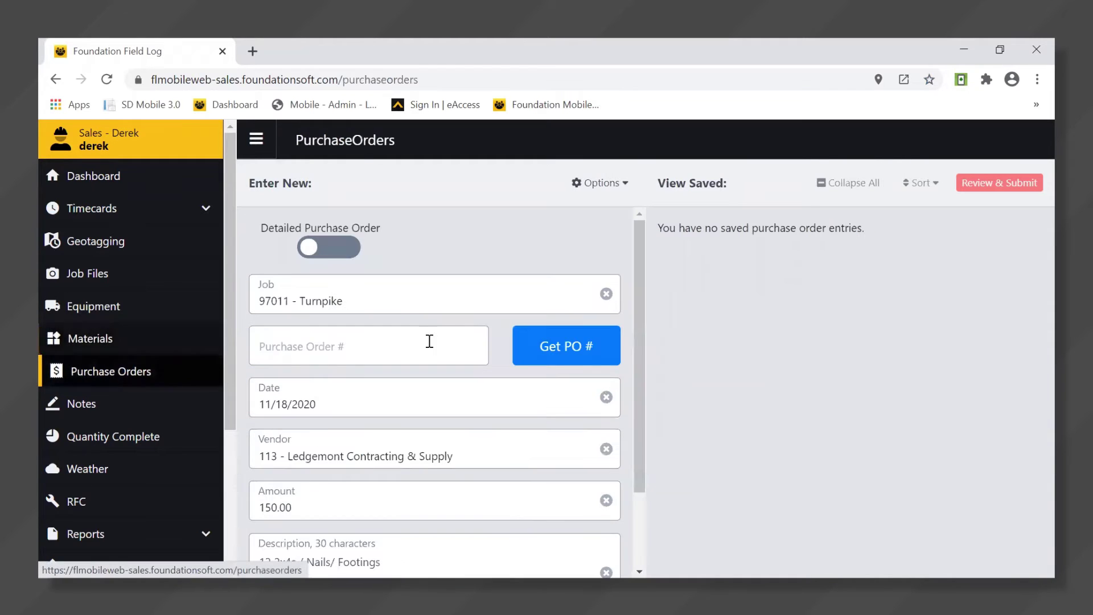
pyautogui.click(156, 441)
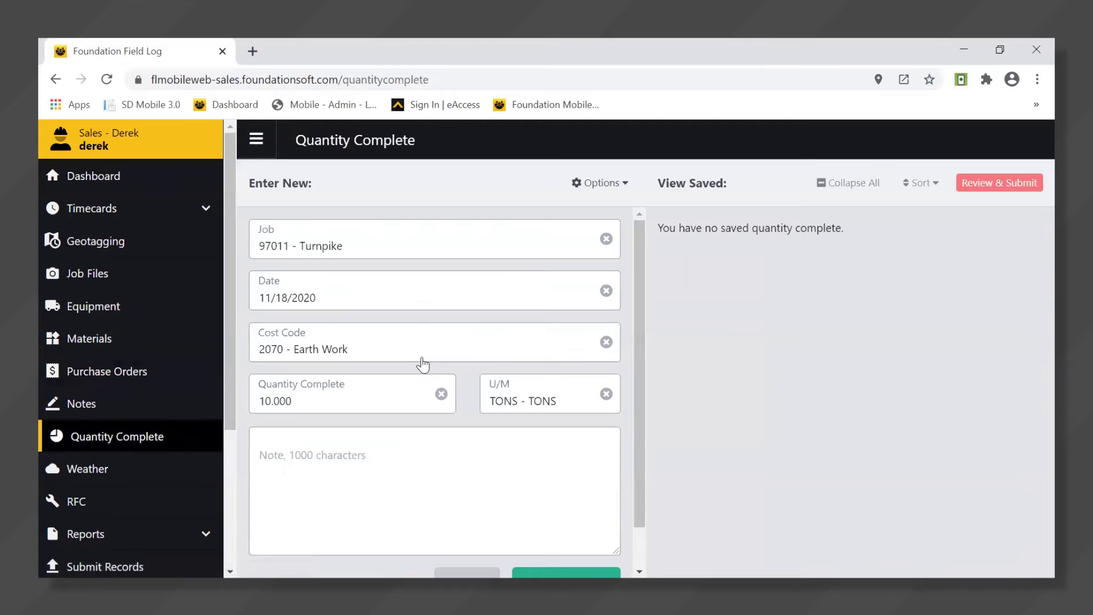
pyautogui.click(110, 503)
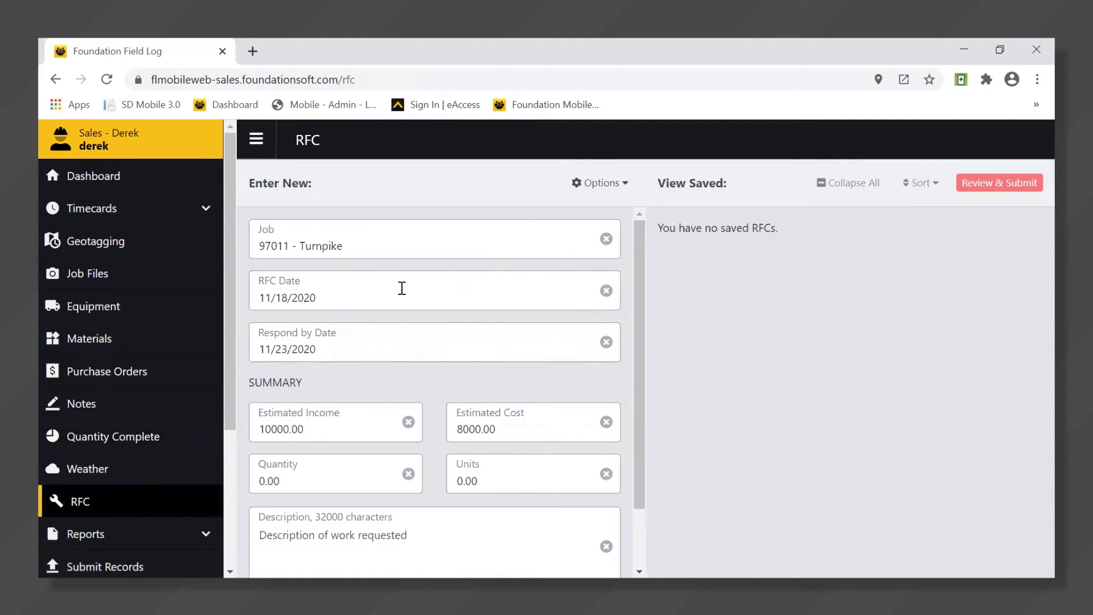
pyautogui.click(144, 175)
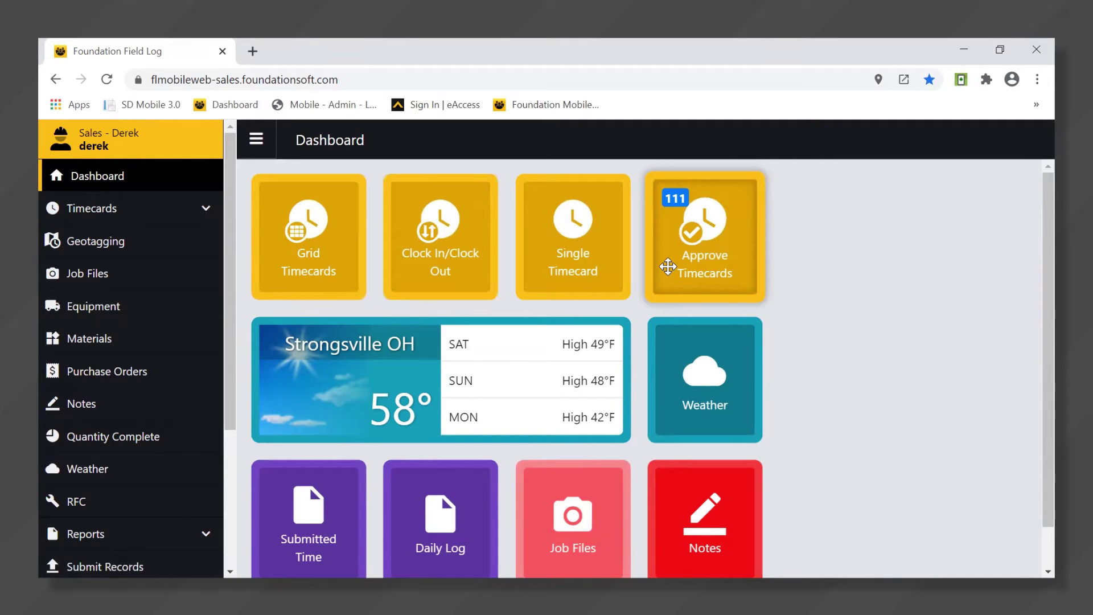
# - Save a 4-hour Turnpike single timecard for employee 169 dated 11/20/2020
pyautogui.click(583, 239)
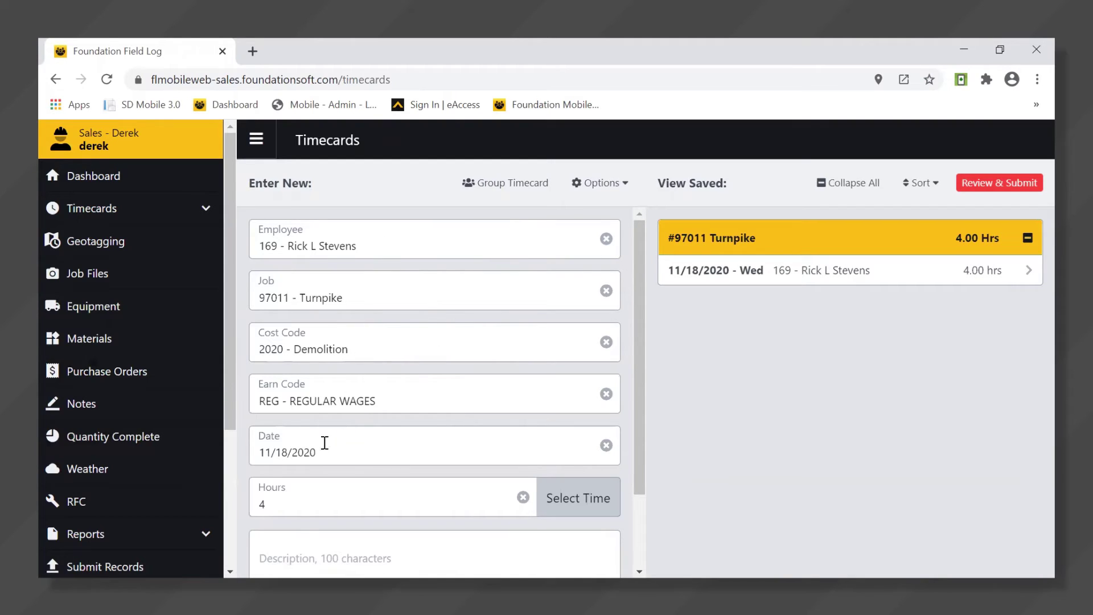
pyautogui.click(325, 443)
pyautogui.click(440, 315)
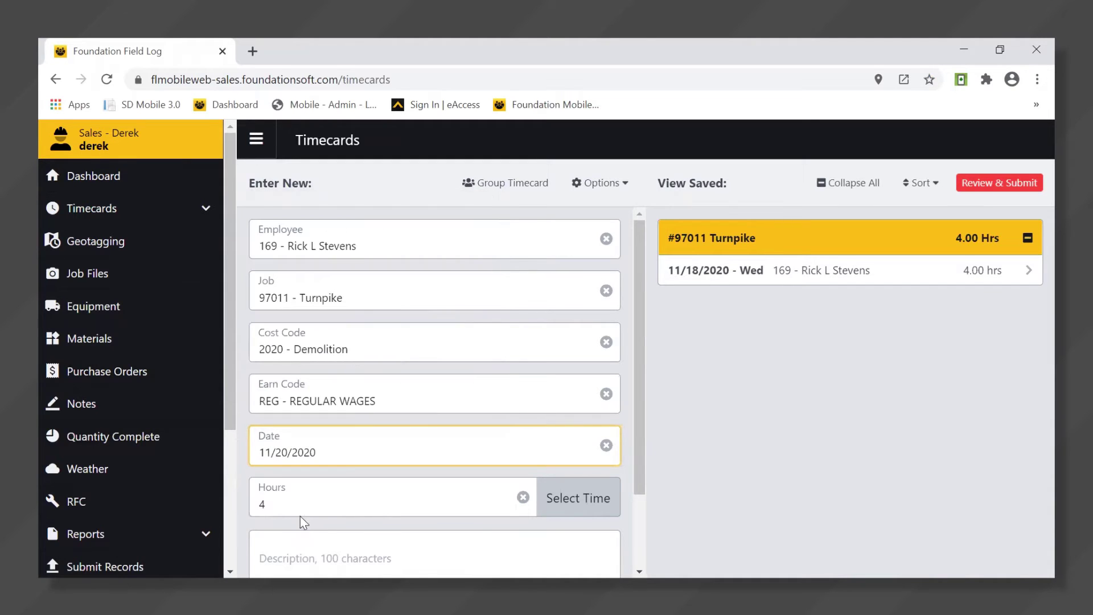
pyautogui.scroll(-2, 308, 498)
pyautogui.doubleClick(261, 406)
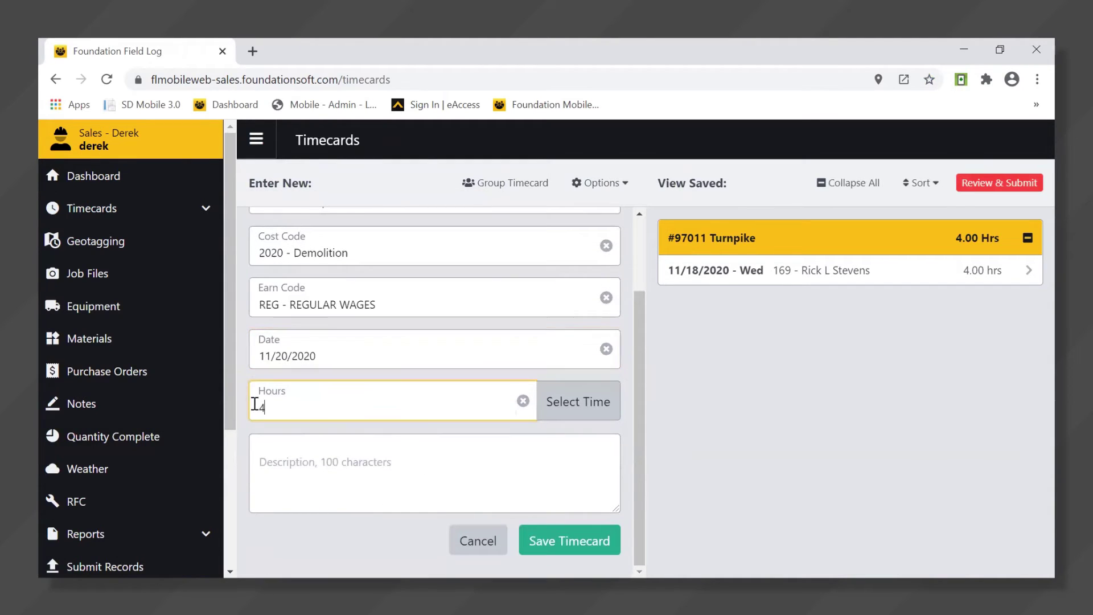
pyautogui.click(601, 547)
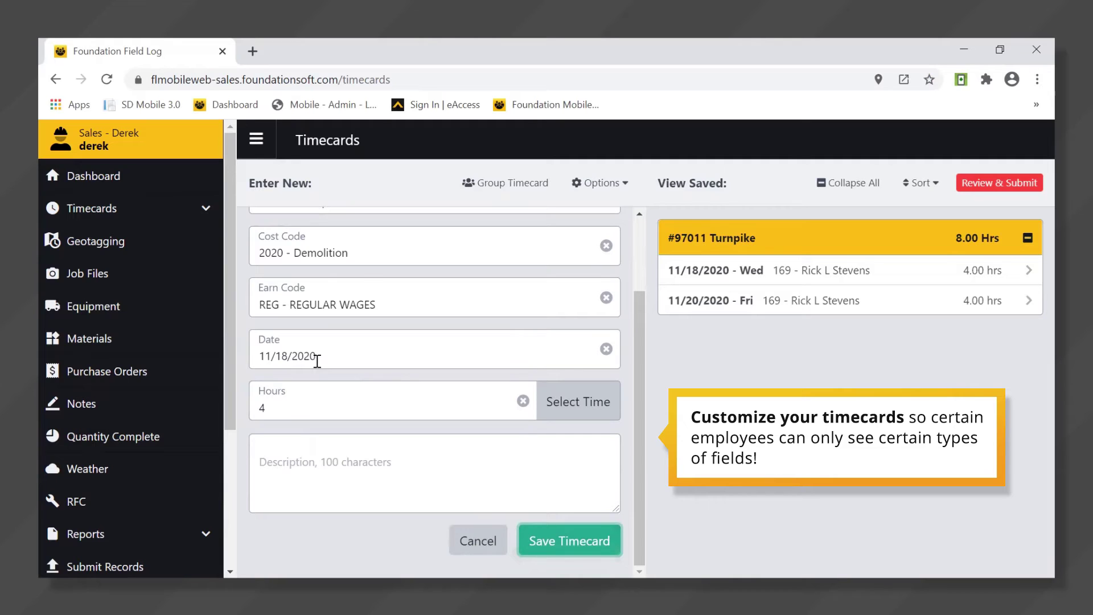
# - Start a new Xray Renovation grid timecard for 11/20/2020 and move on to employee selection
pyautogui.click(128, 176)
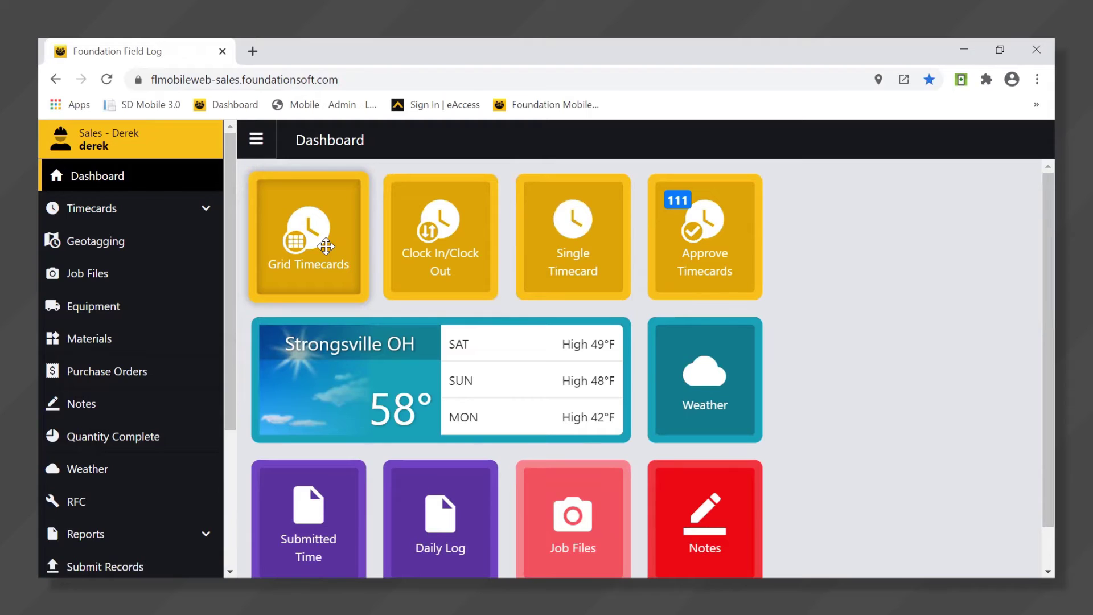
pyautogui.click(326, 246)
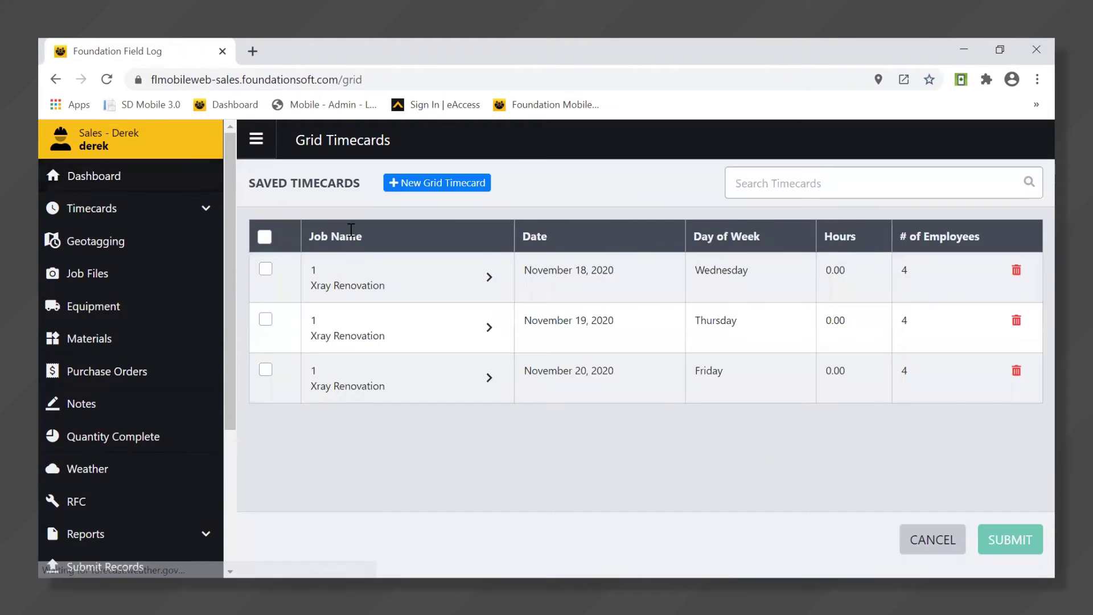
pyautogui.click(417, 185)
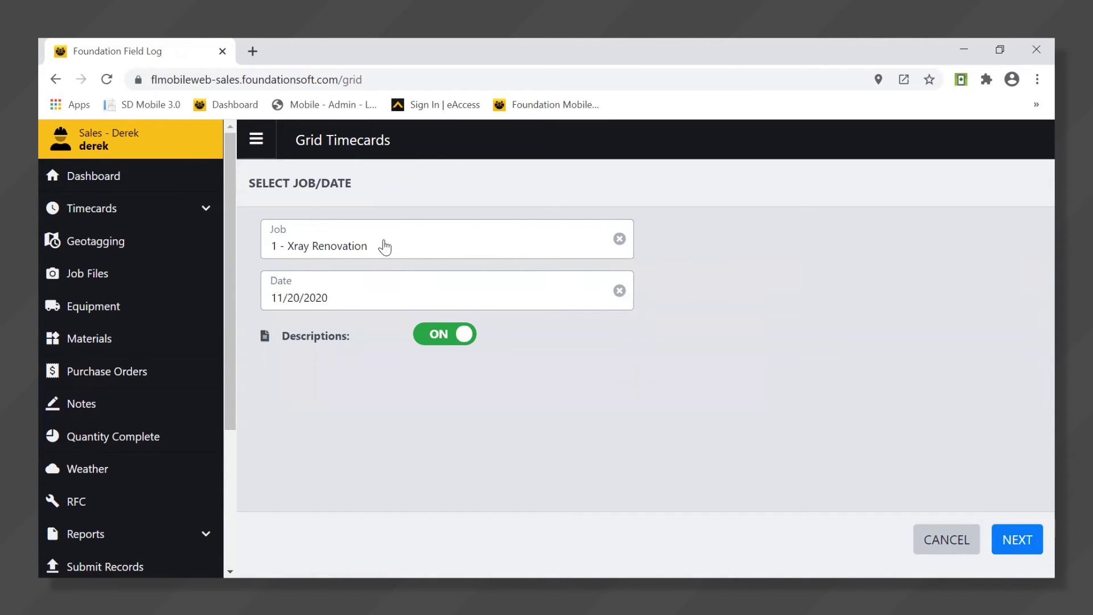
pyautogui.click(1016, 541)
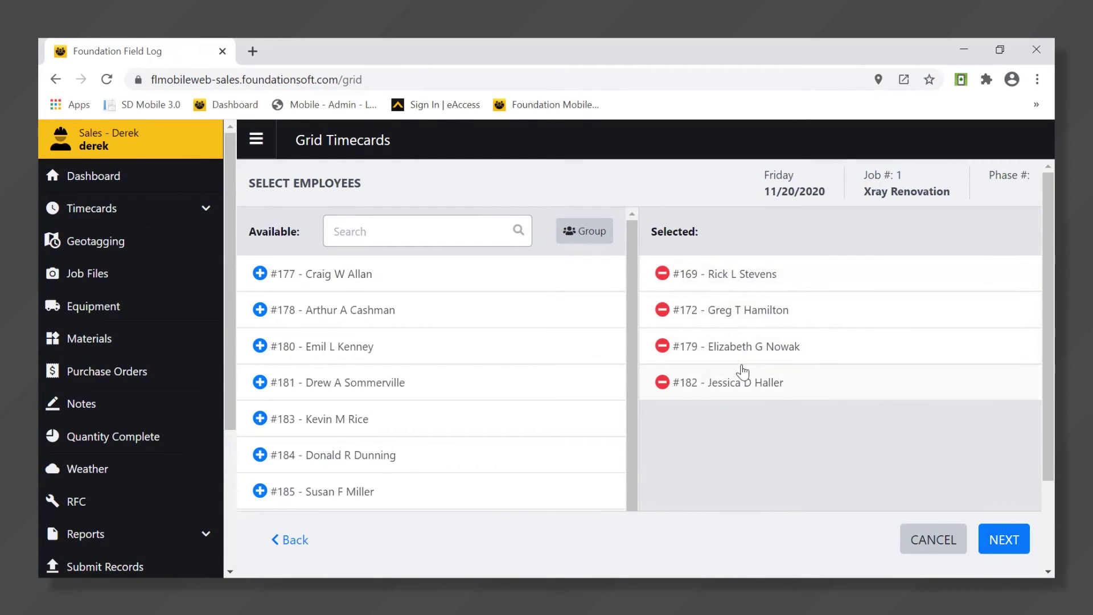
# - Replace employee #169 with #183 in the crew and continue to cost codes
pyautogui.click(738, 284)
pyautogui.click(356, 462)
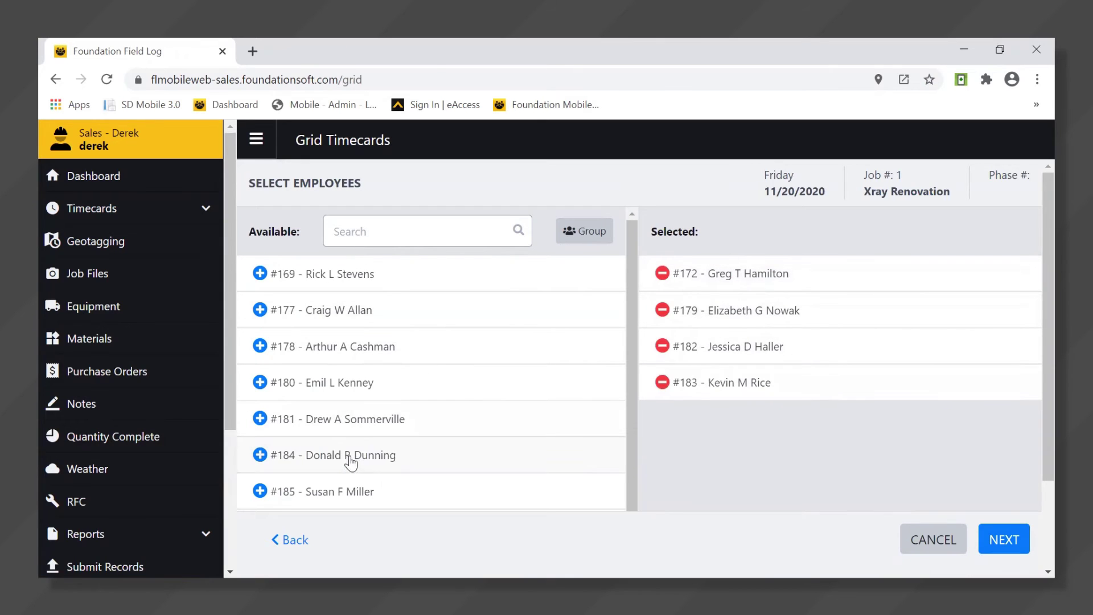
pyautogui.click(1007, 542)
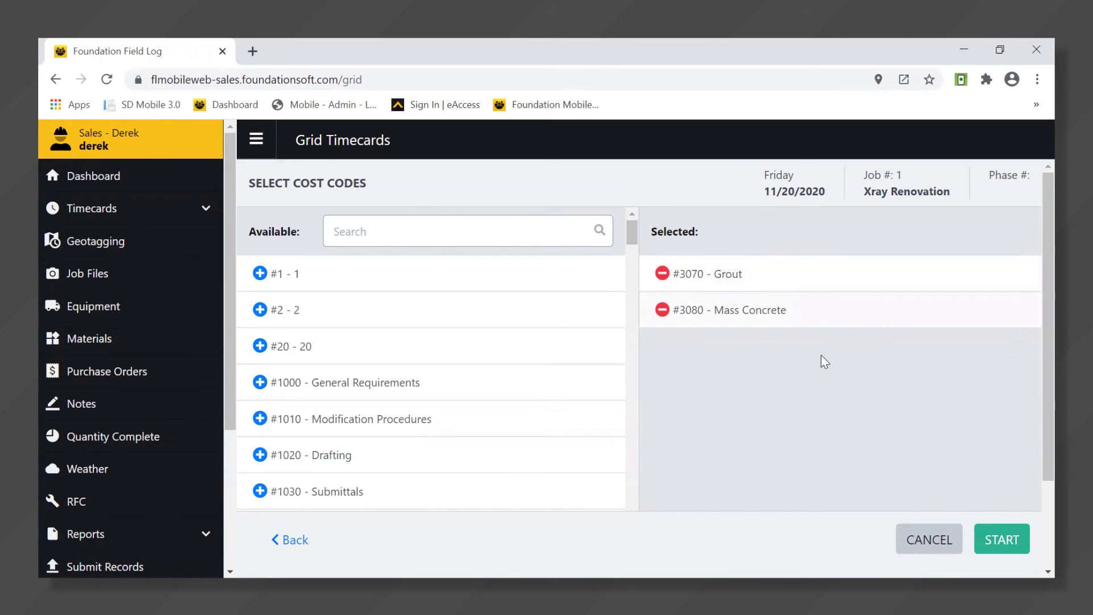
# - Create the grid timecard, log REG hours 3, 3, 4 and 3 for employees 172, 179, 182 and 183, then return to the dashboard
pyautogui.click(1006, 544)
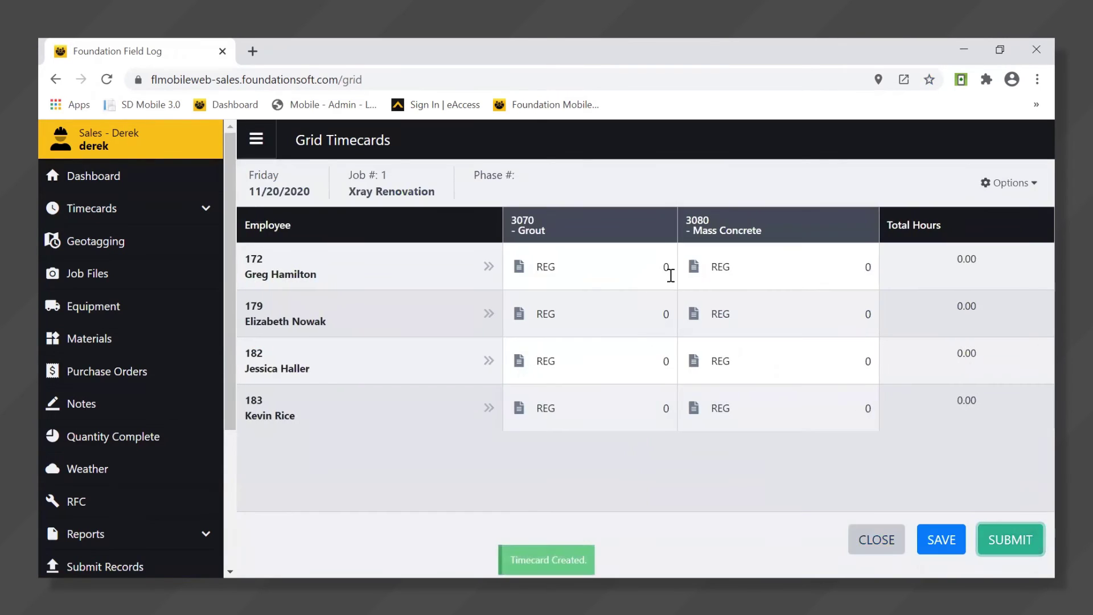
pyautogui.click(645, 258)
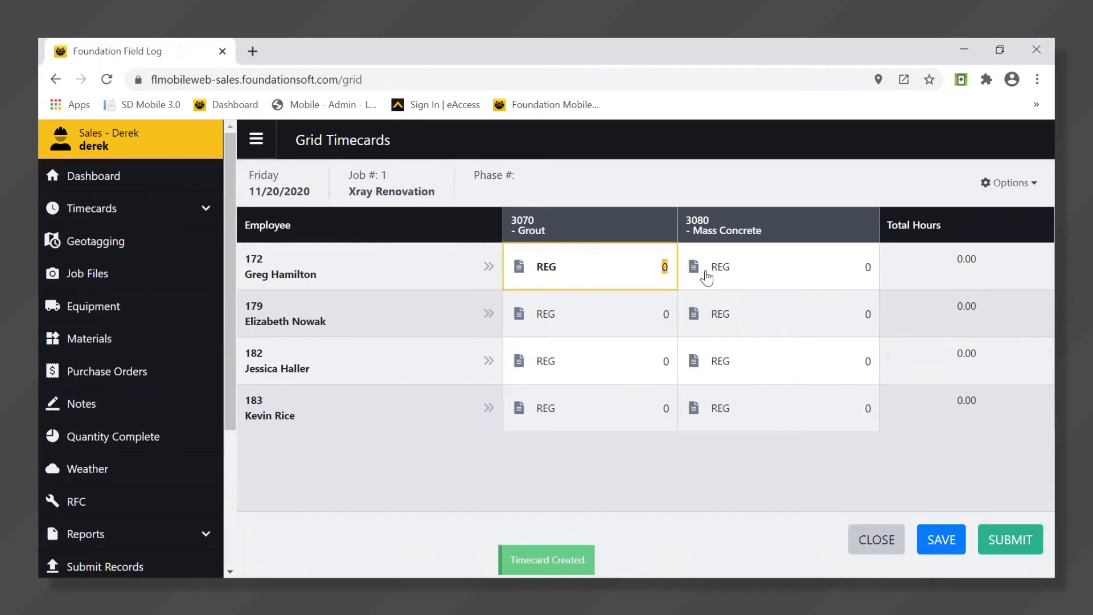
pyautogui.write('3')
pyautogui.click(870, 313)
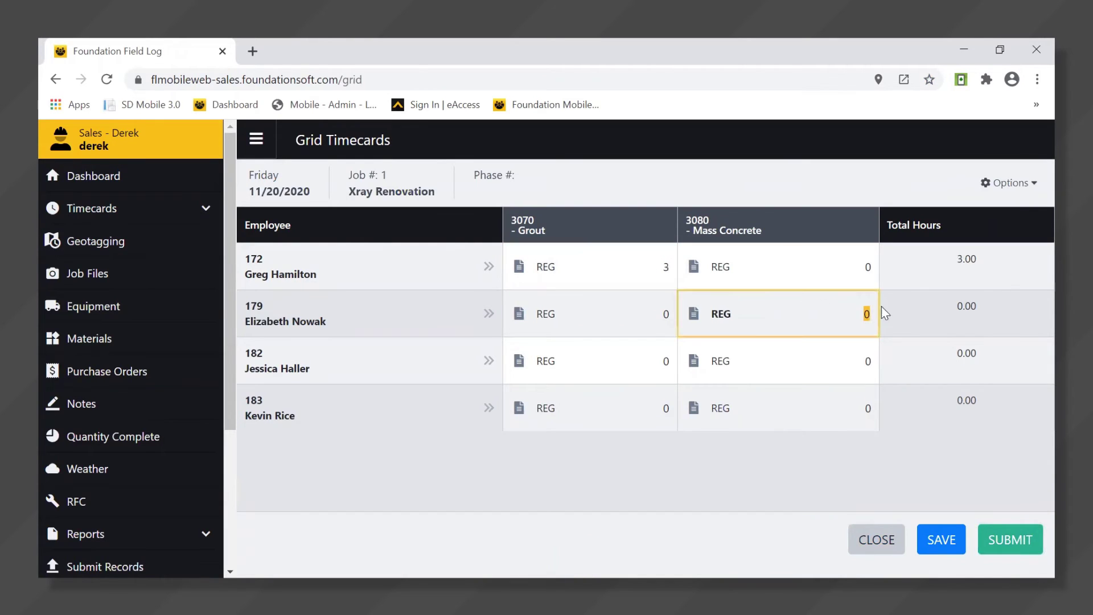
pyautogui.write('3')
pyautogui.click(661, 360)
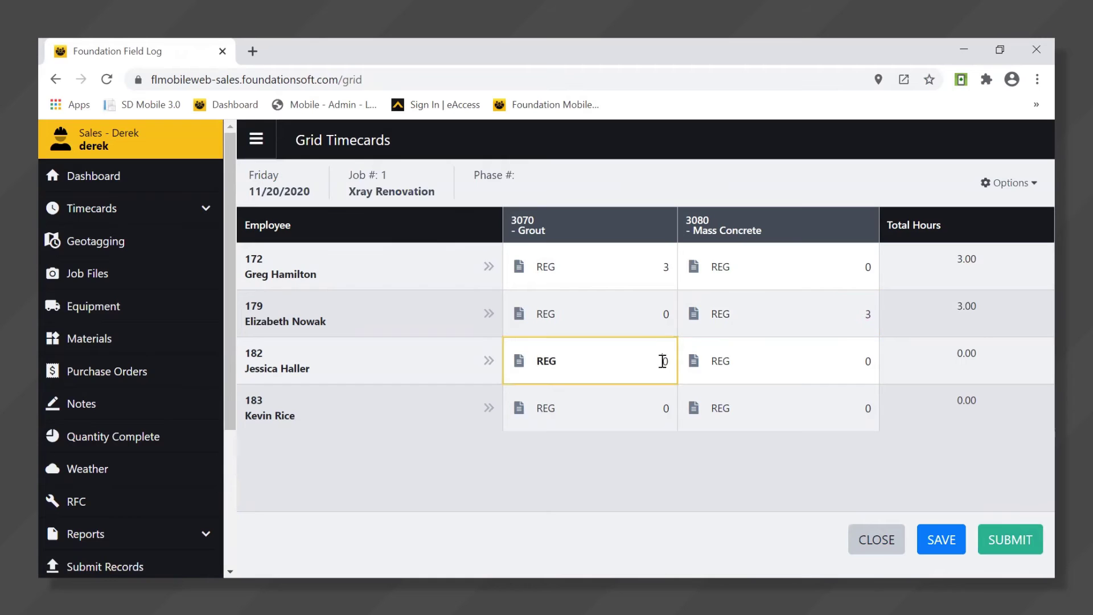
pyautogui.click(865, 408)
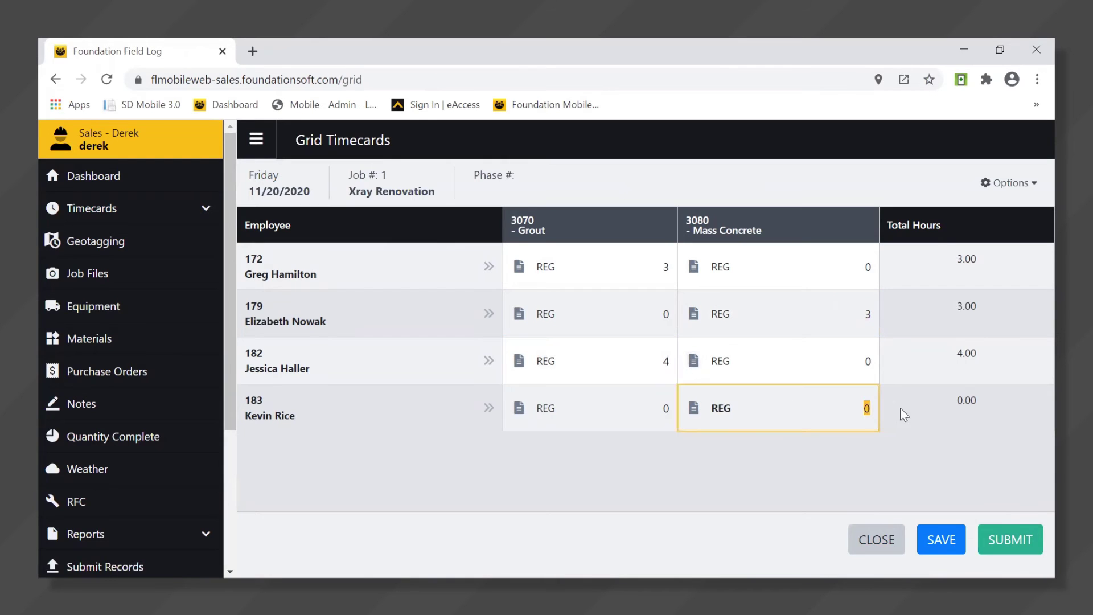
pyautogui.write('3')
pyautogui.click(182, 181)
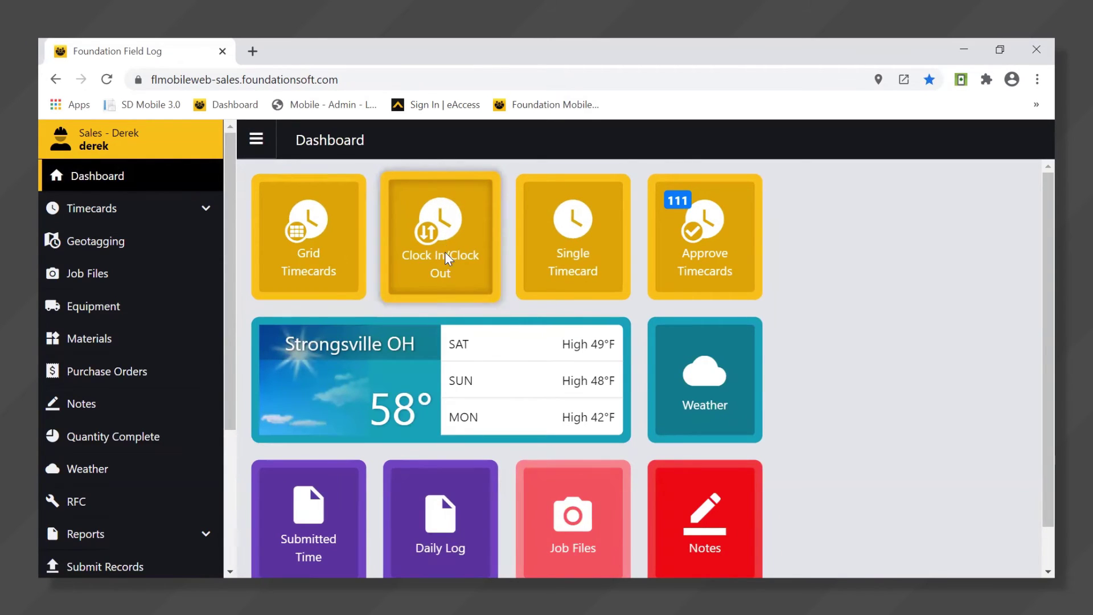
pyautogui.click(445, 255)
pyautogui.click(580, 185)
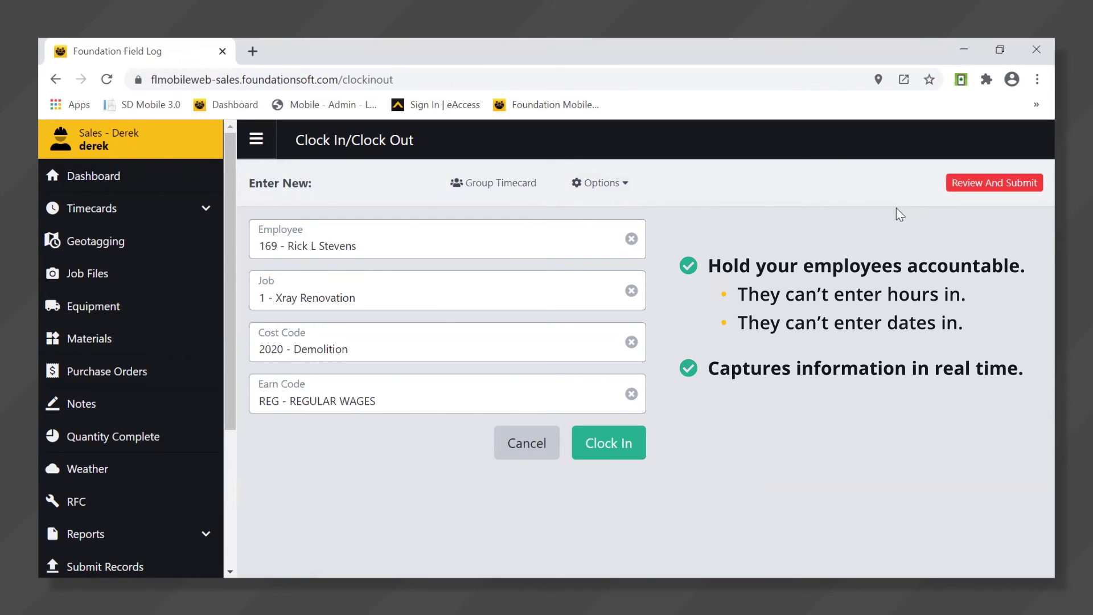
pyautogui.click(160, 180)
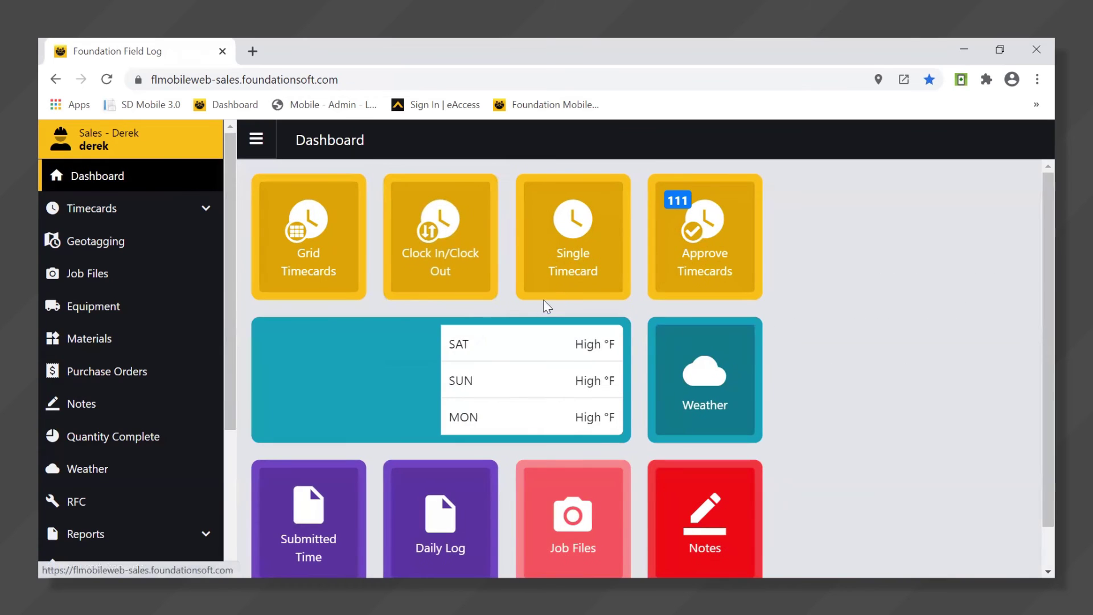